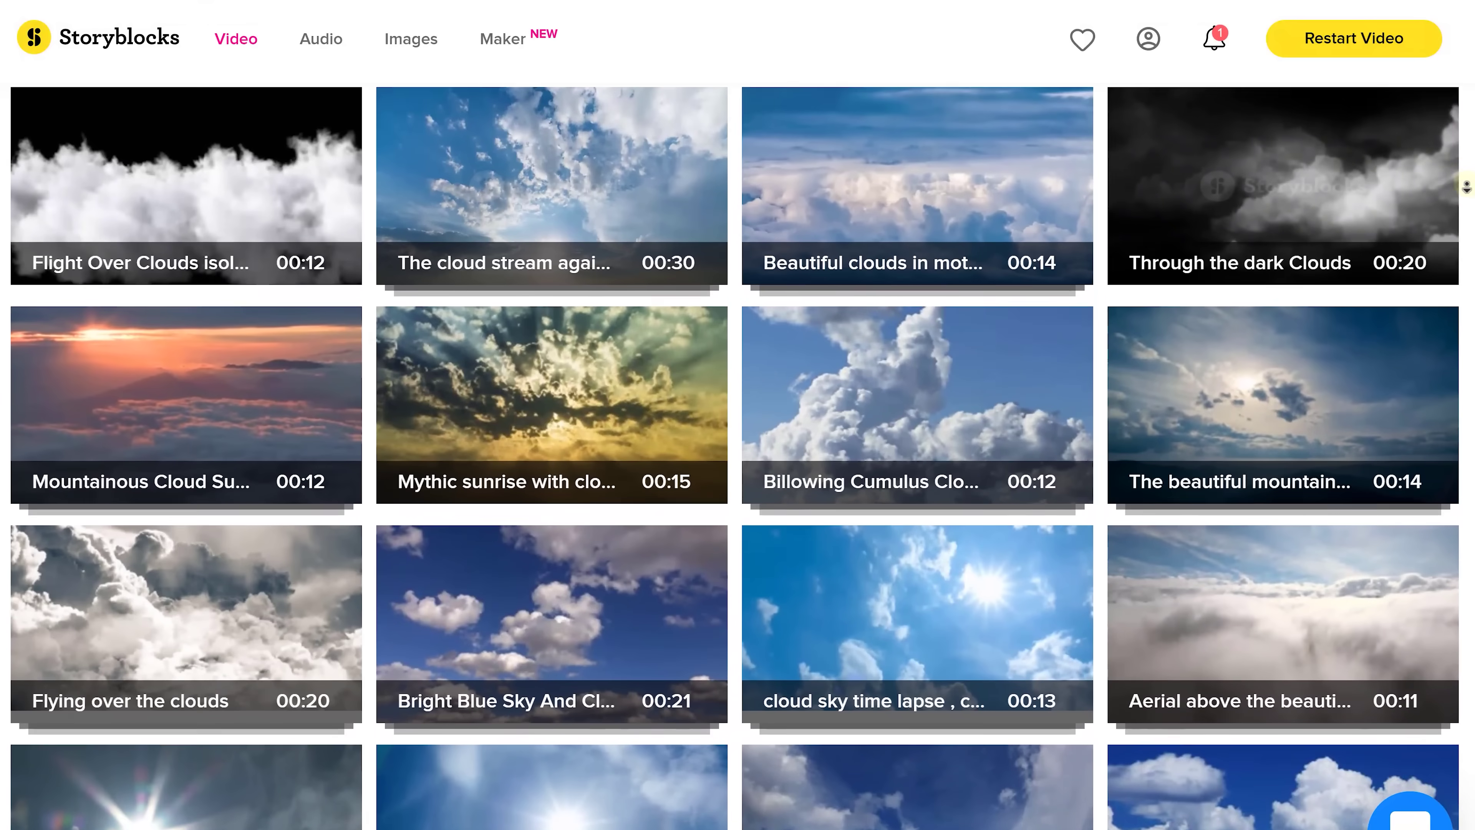
# - Scroll down through the Storyblocks cloud stock video results
pyautogui.scroll(-3, 734, 457)
pyautogui.scroll(-5, 734, 457)
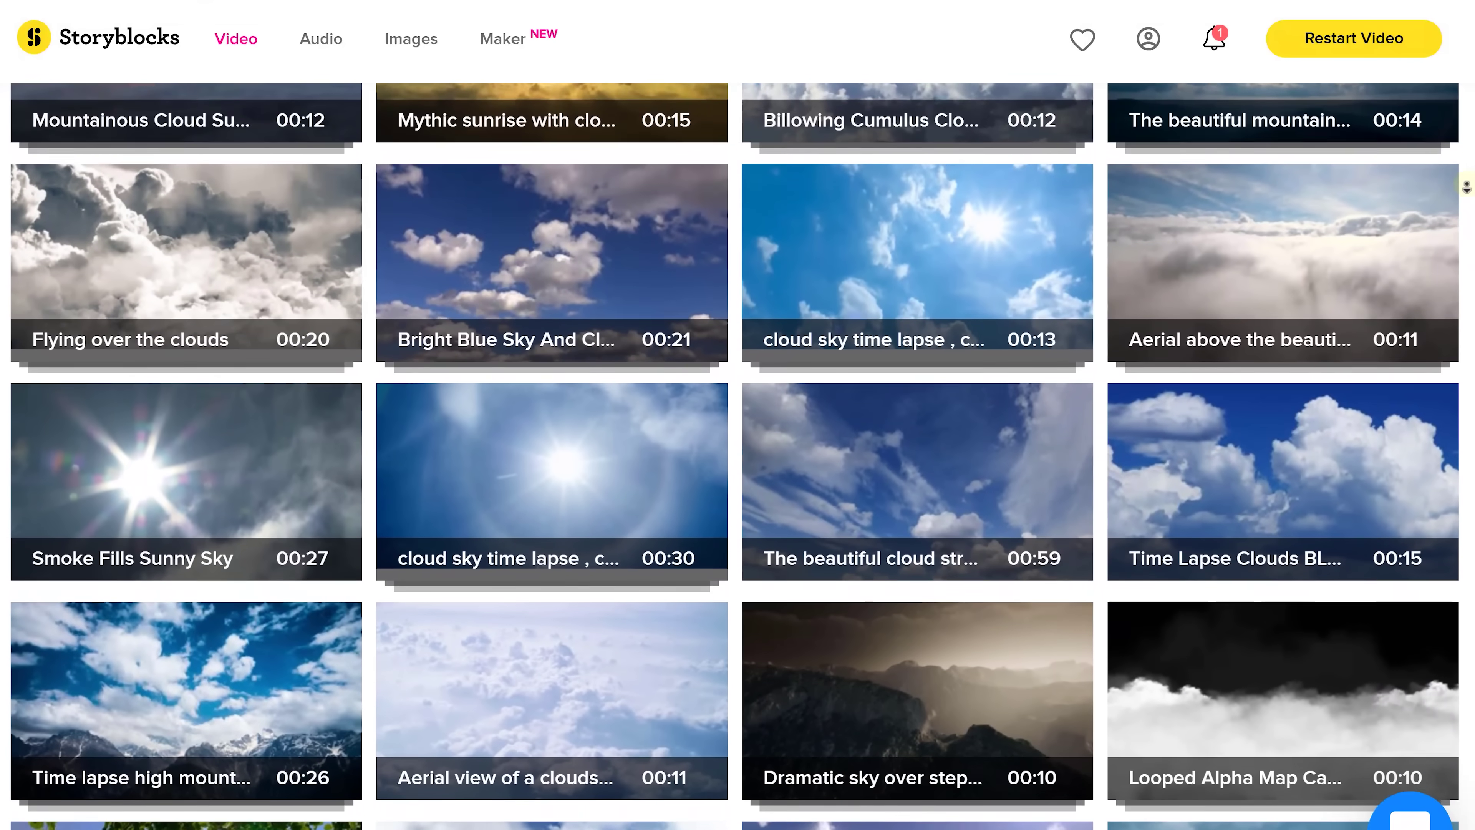
pyautogui.scroll(-5, 1466, 186)
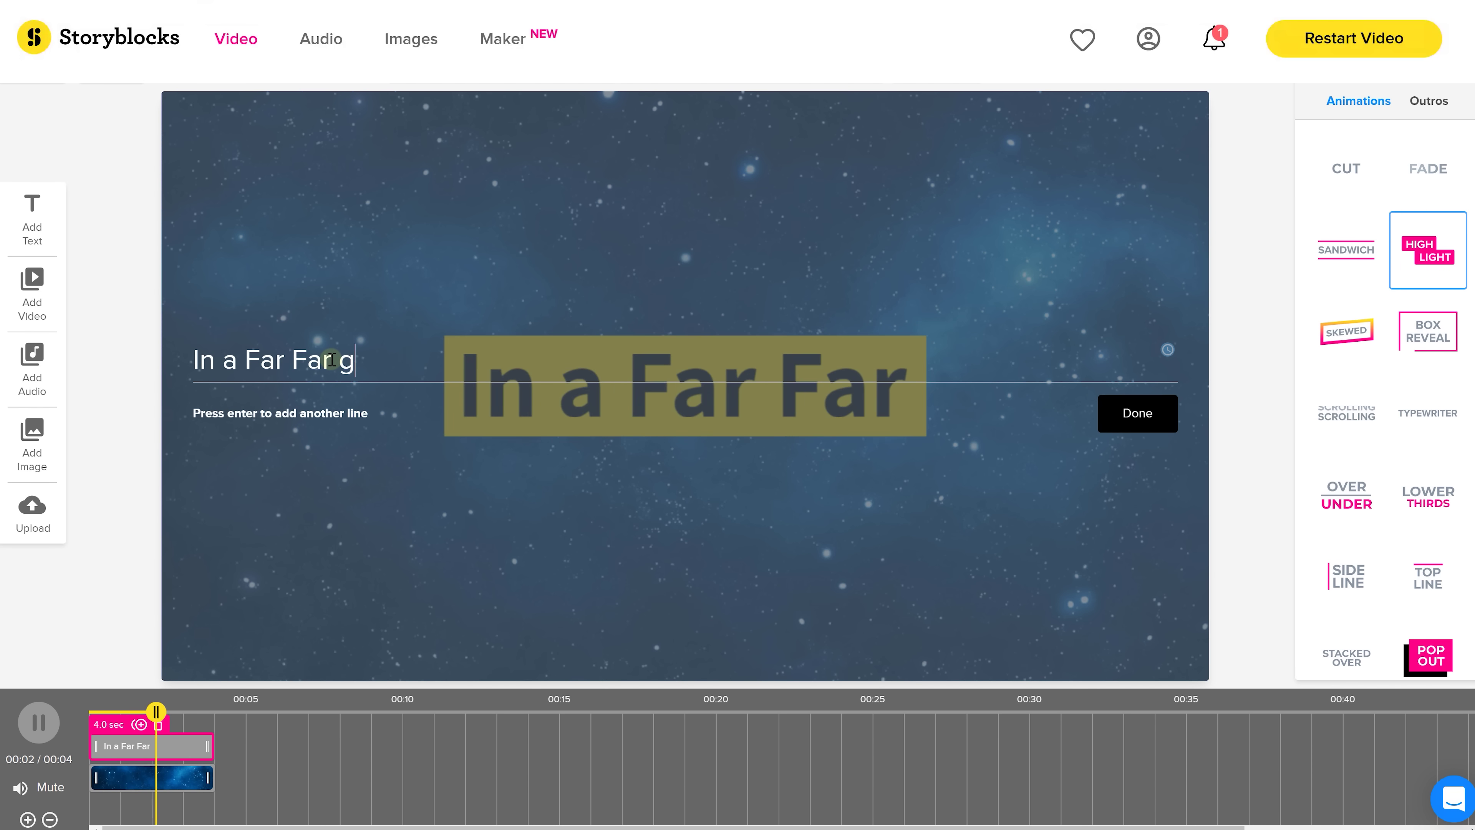
# - Complete the 'In a Far Far galaxy' title with the final 'y', then scroll the template gallery
pyautogui.write('y')
pyautogui.click(230, 762)
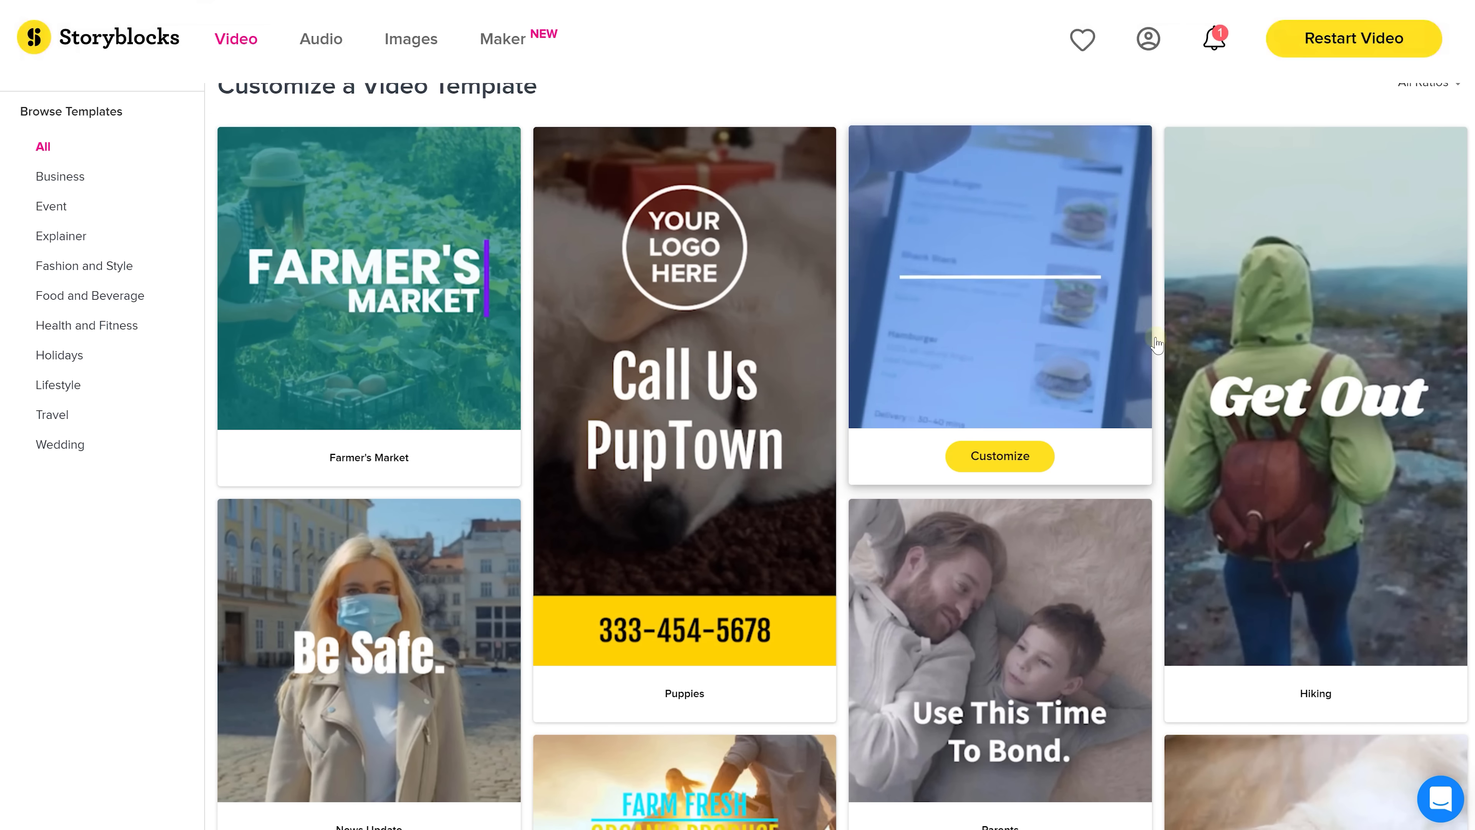
pyautogui.scroll(-10, 1254, 580)
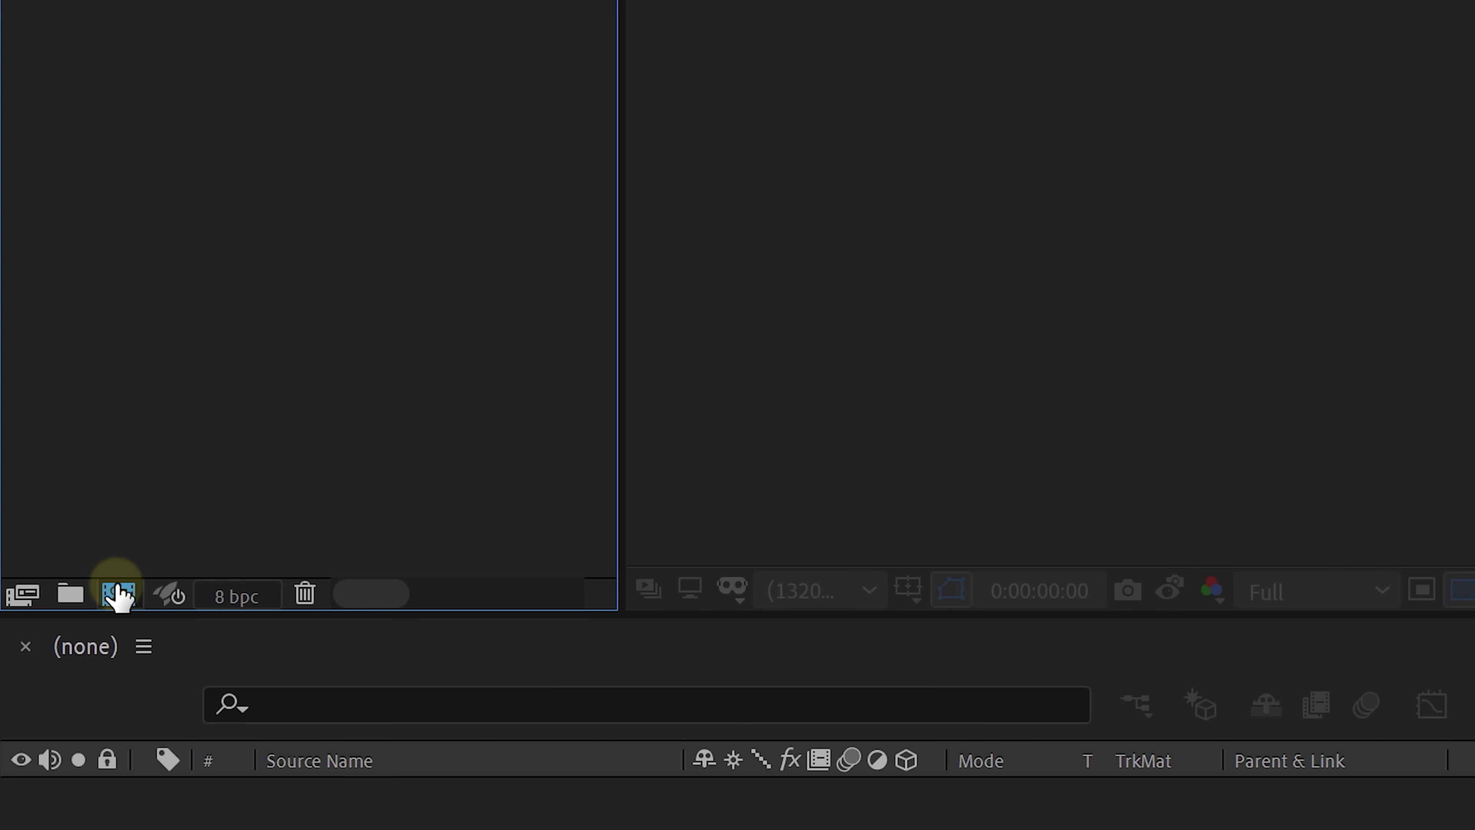
# - Create the 1920×1080 'Falling Through Sky' comp and add the Green Screen Actor Clip to it
pyautogui.click(119, 595)
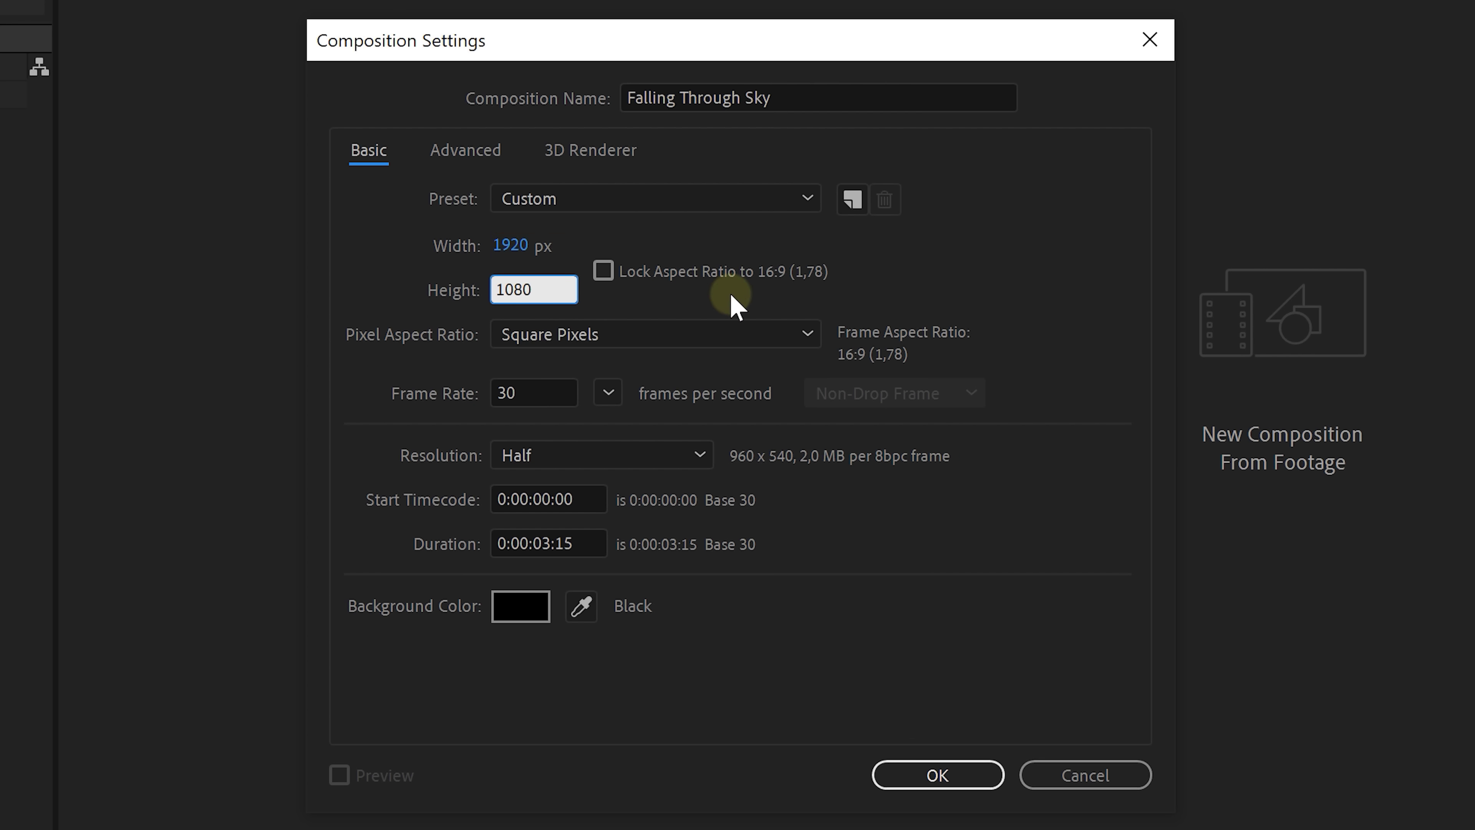
pyautogui.press('Return')
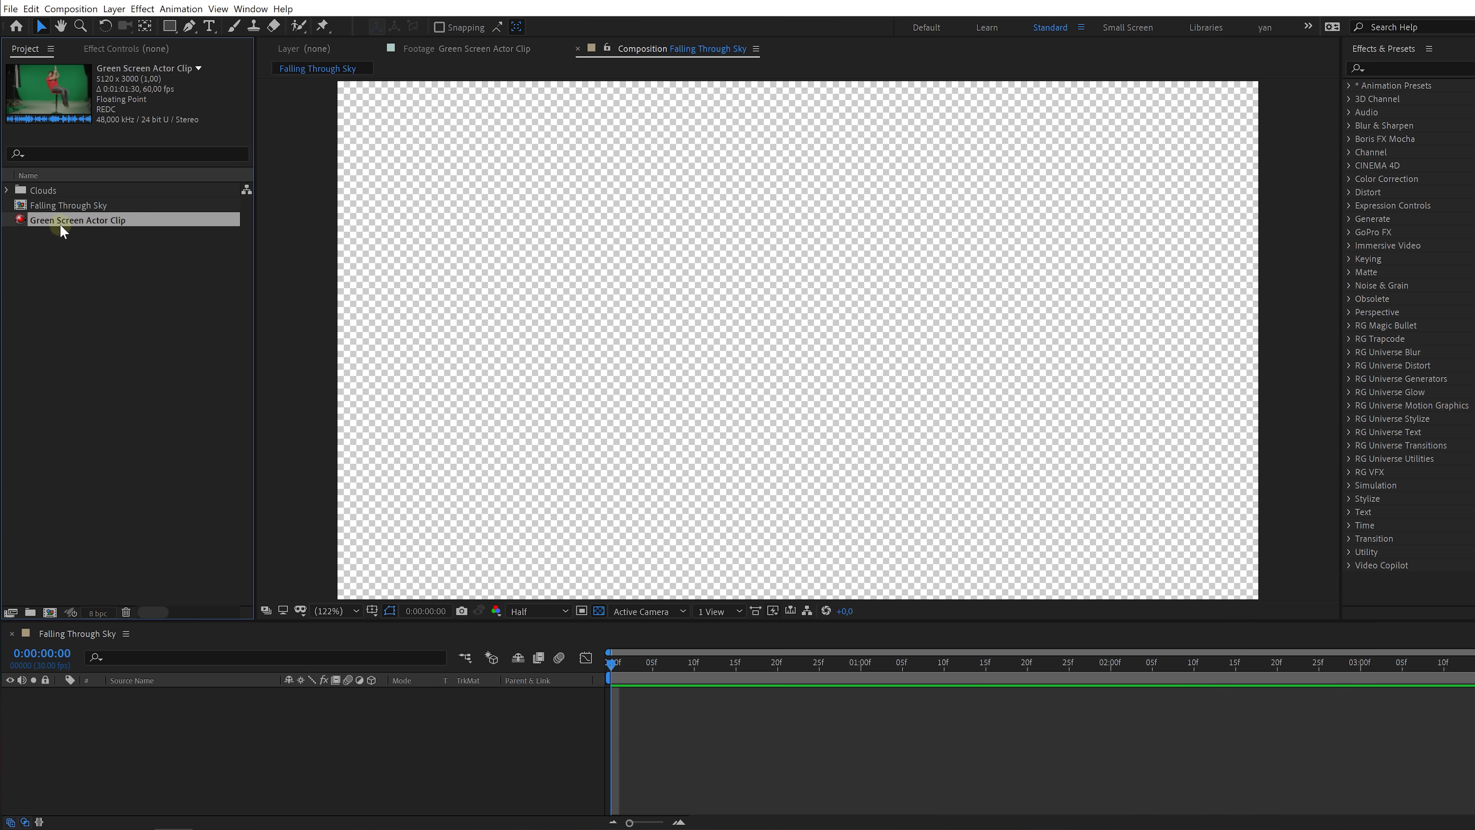
pyautogui.moveTo(60, 224); pyautogui.dragTo(158, 722)
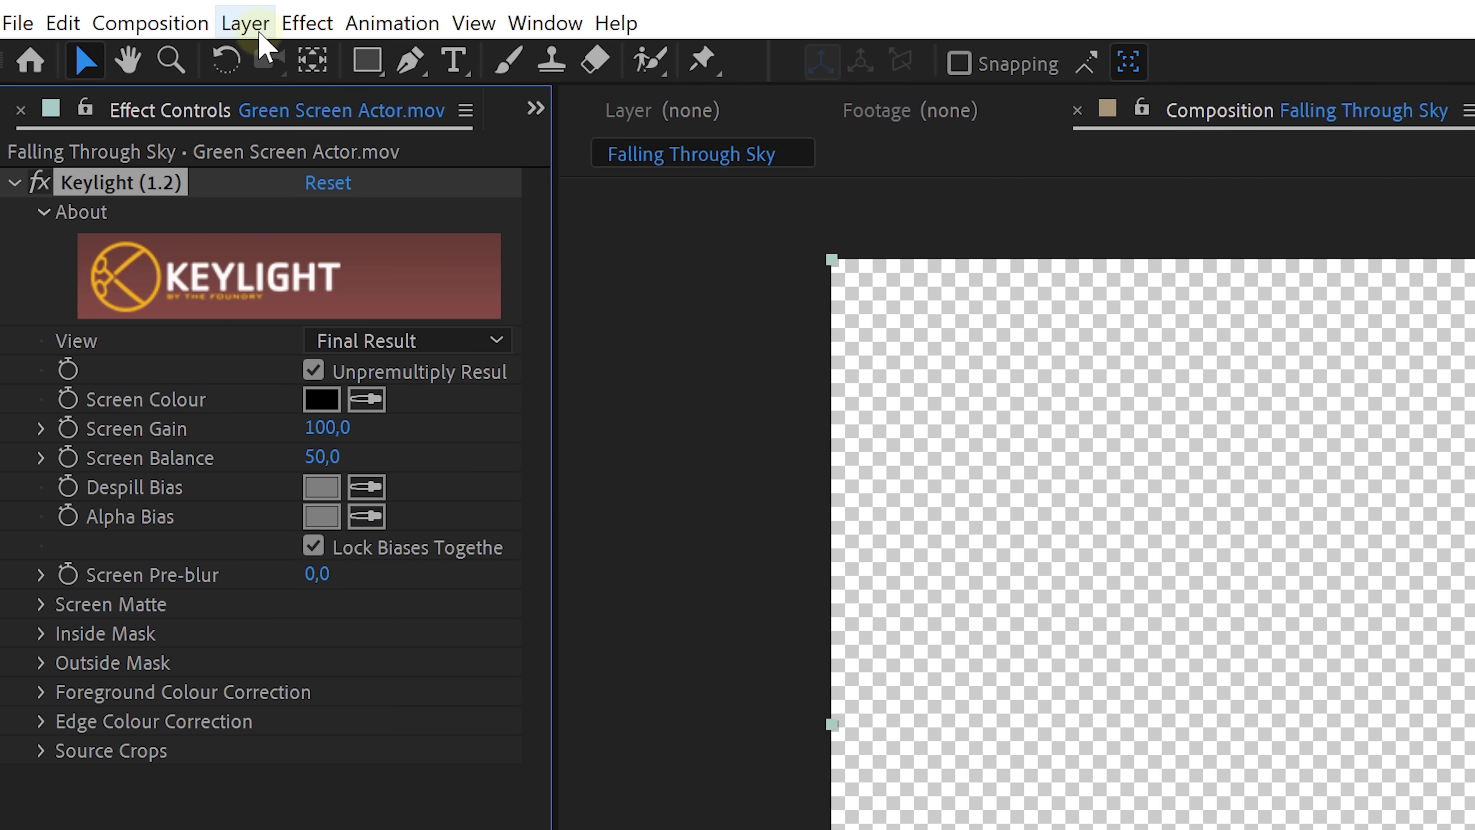
# - Add a 35mm-preset Camera 1, then make the actor 3D and push it back along Z
pyautogui.click(255, 26)
pyautogui.moveTo(289, 54)
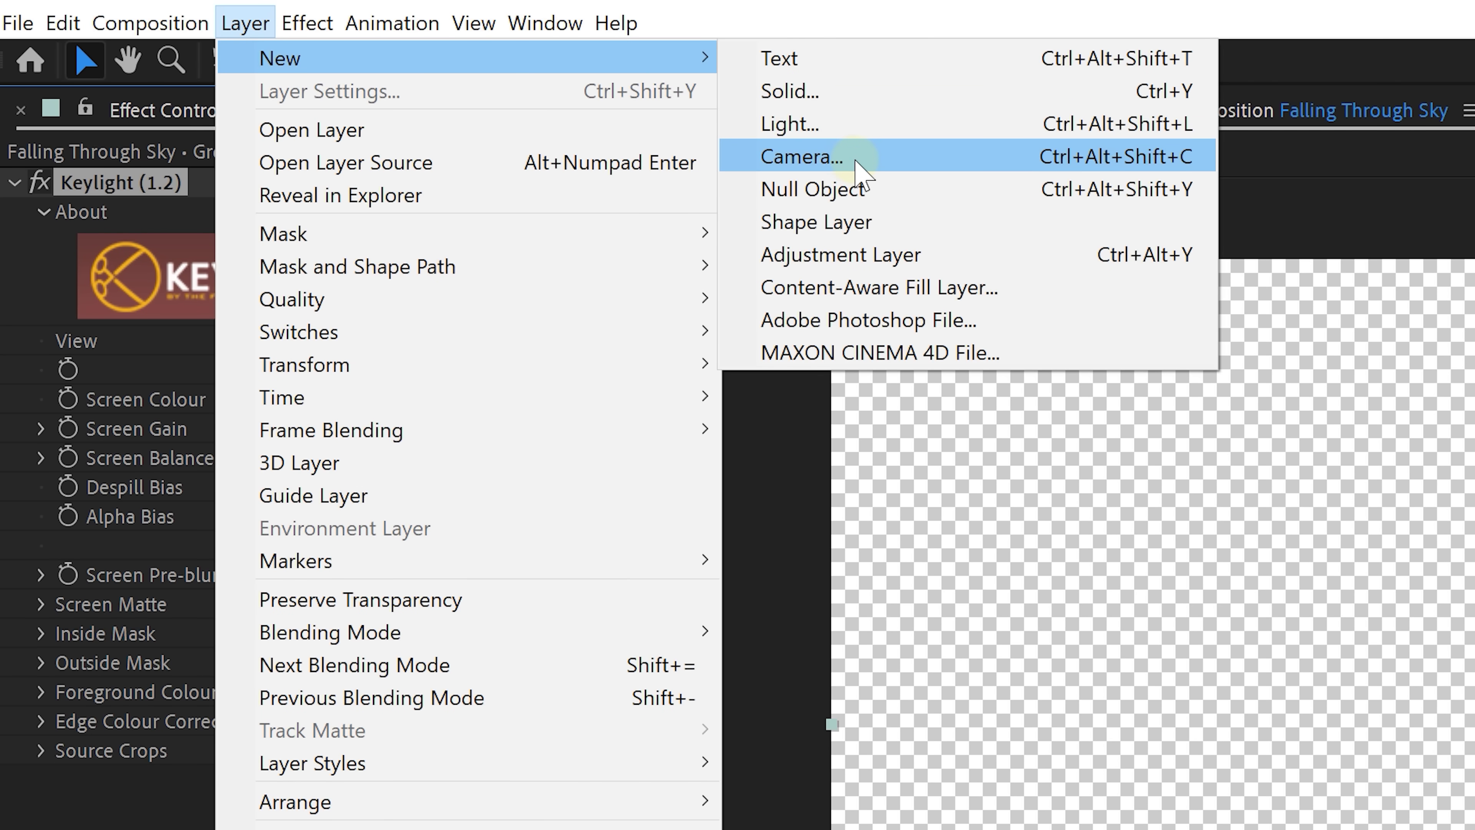
pyautogui.click(855, 162)
pyautogui.click(992, 182)
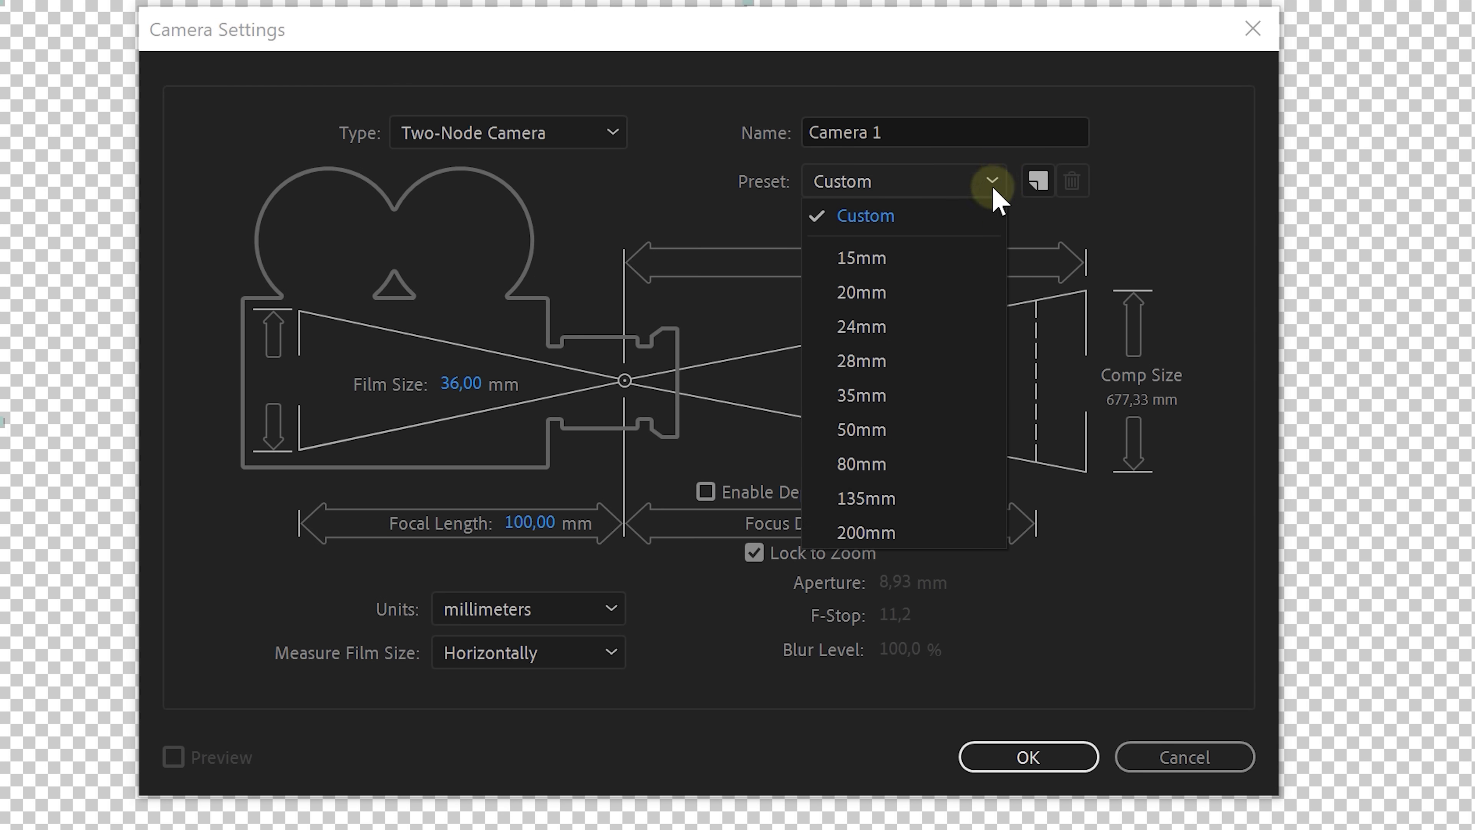
pyautogui.click(917, 401)
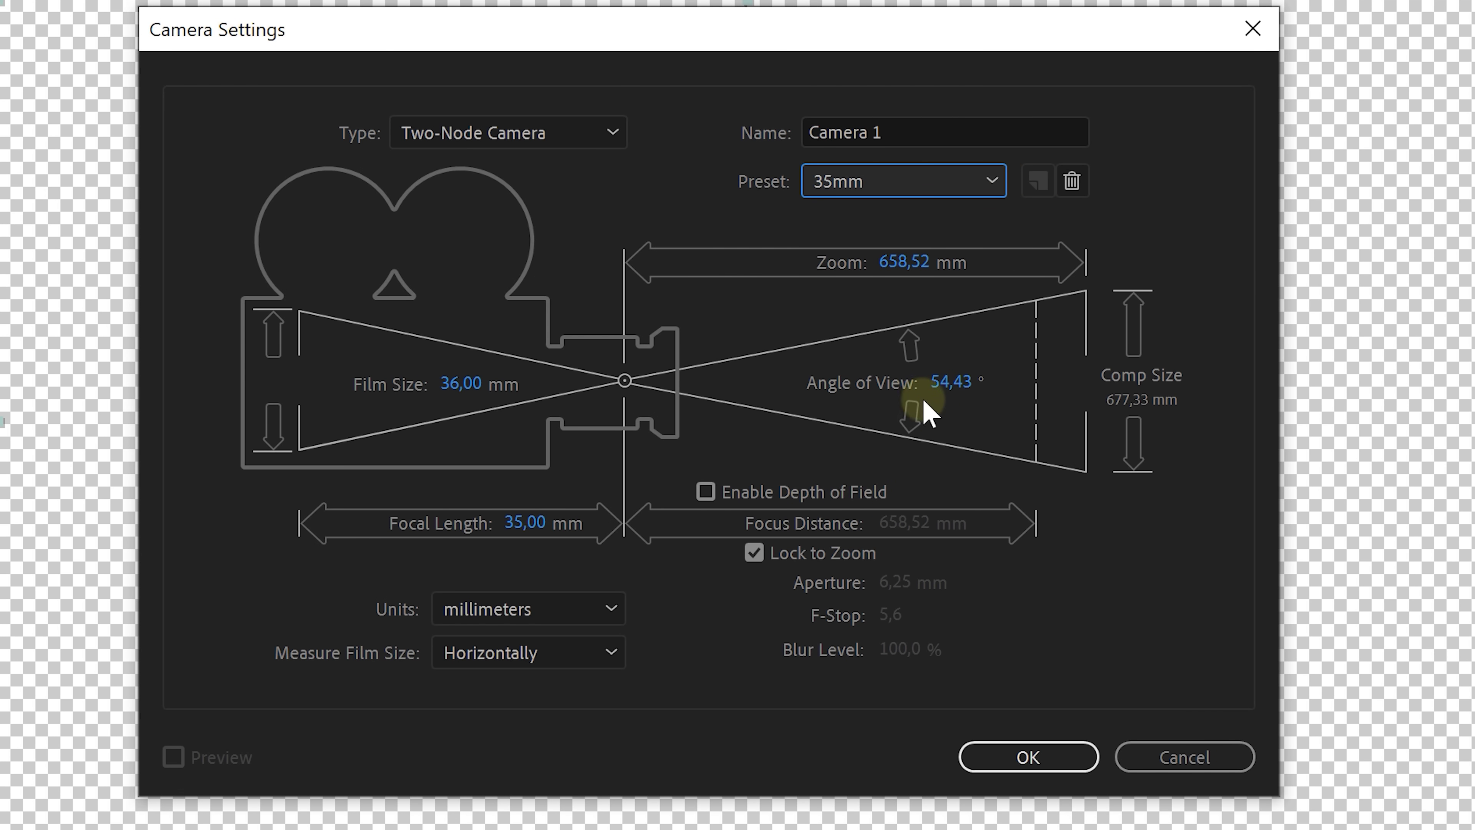
pyautogui.click(1029, 753)
pyautogui.click(905, 542)
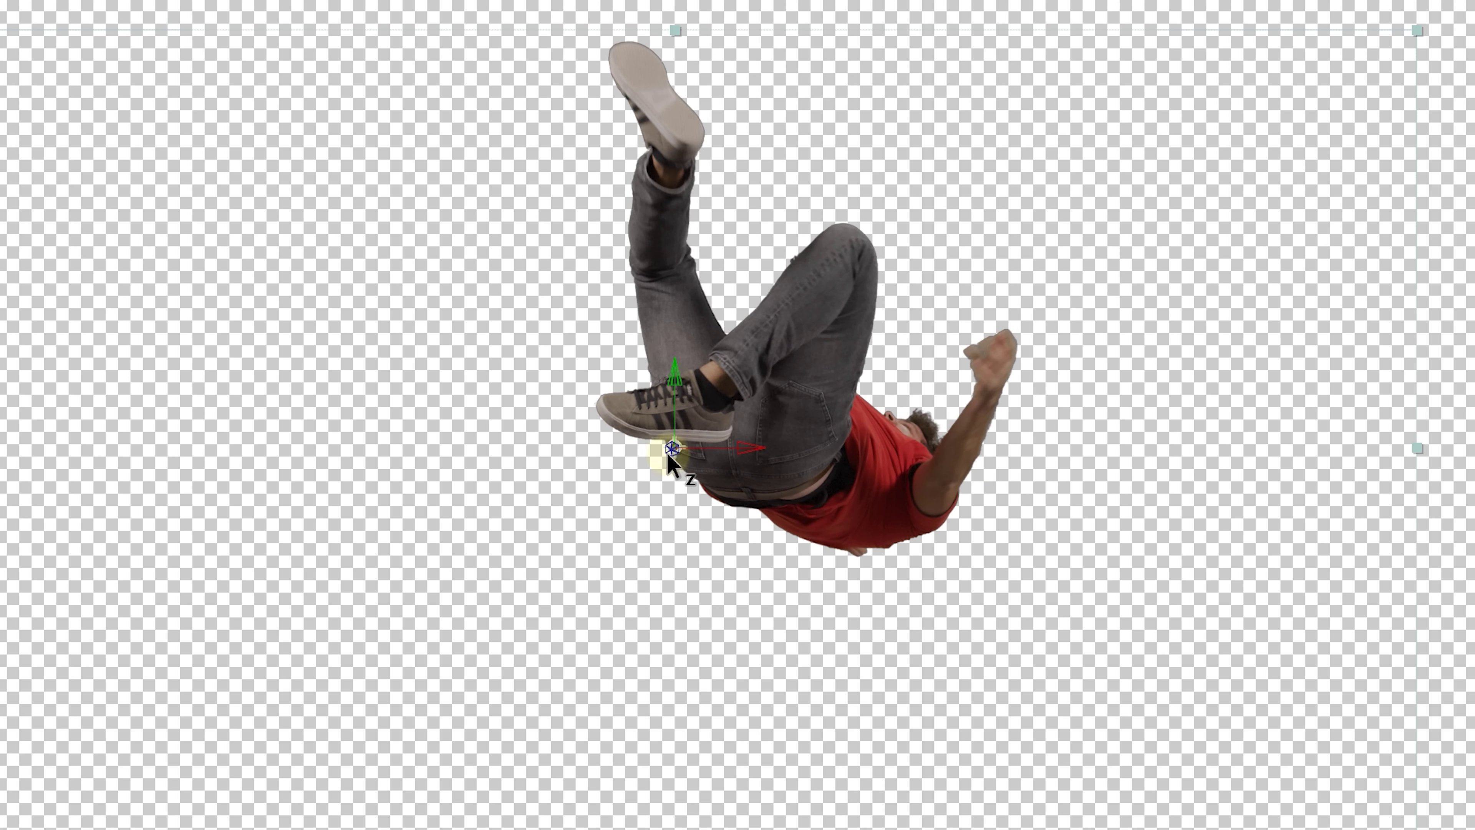
pyautogui.moveTo(669, 459); pyautogui.dragTo(1103, 477)
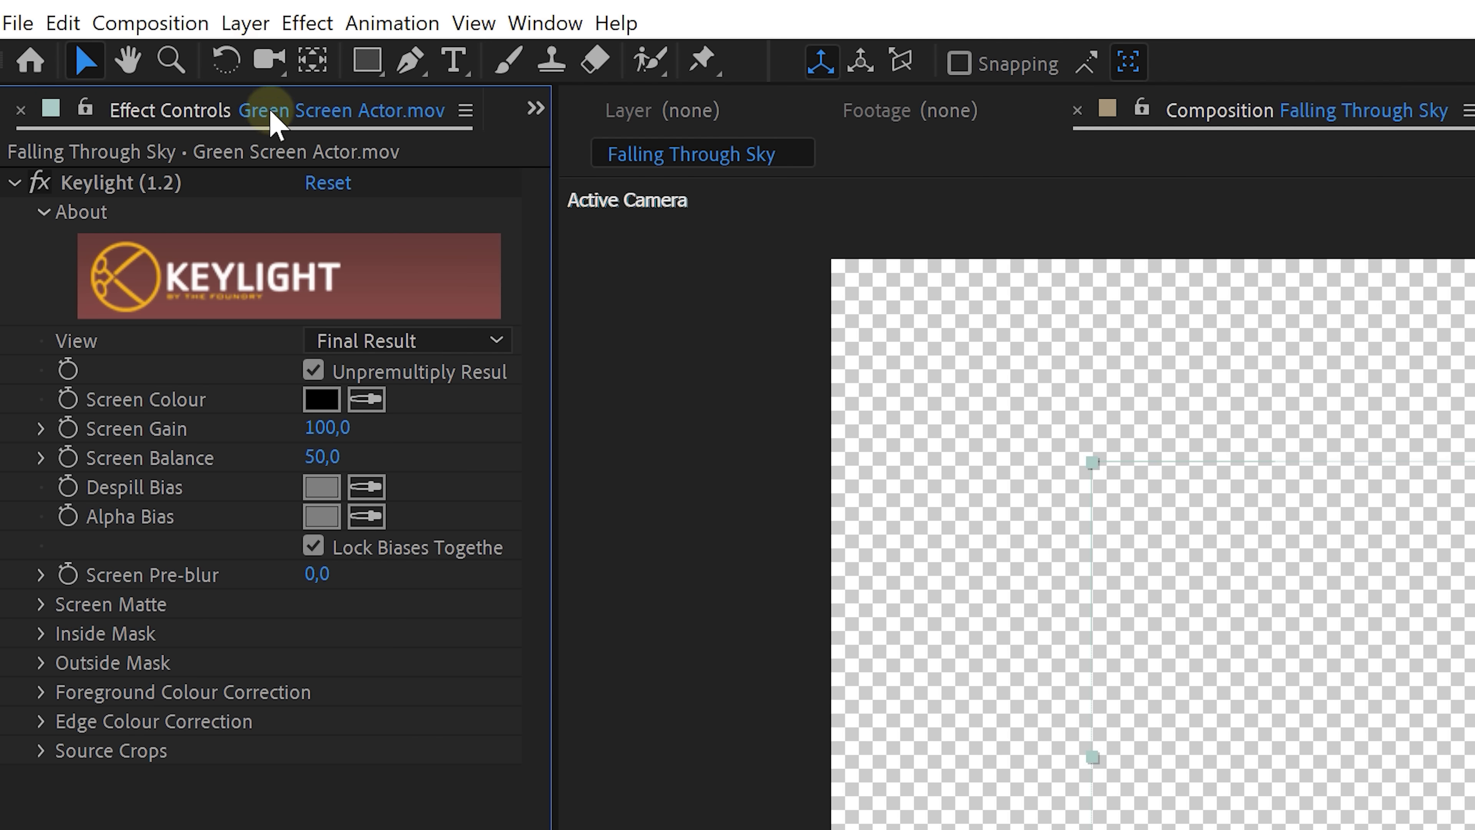
# - Create a new solid layer and apply the Gradient Ramp effect to it
pyautogui.click(245, 22)
pyautogui.moveTo(422, 58)
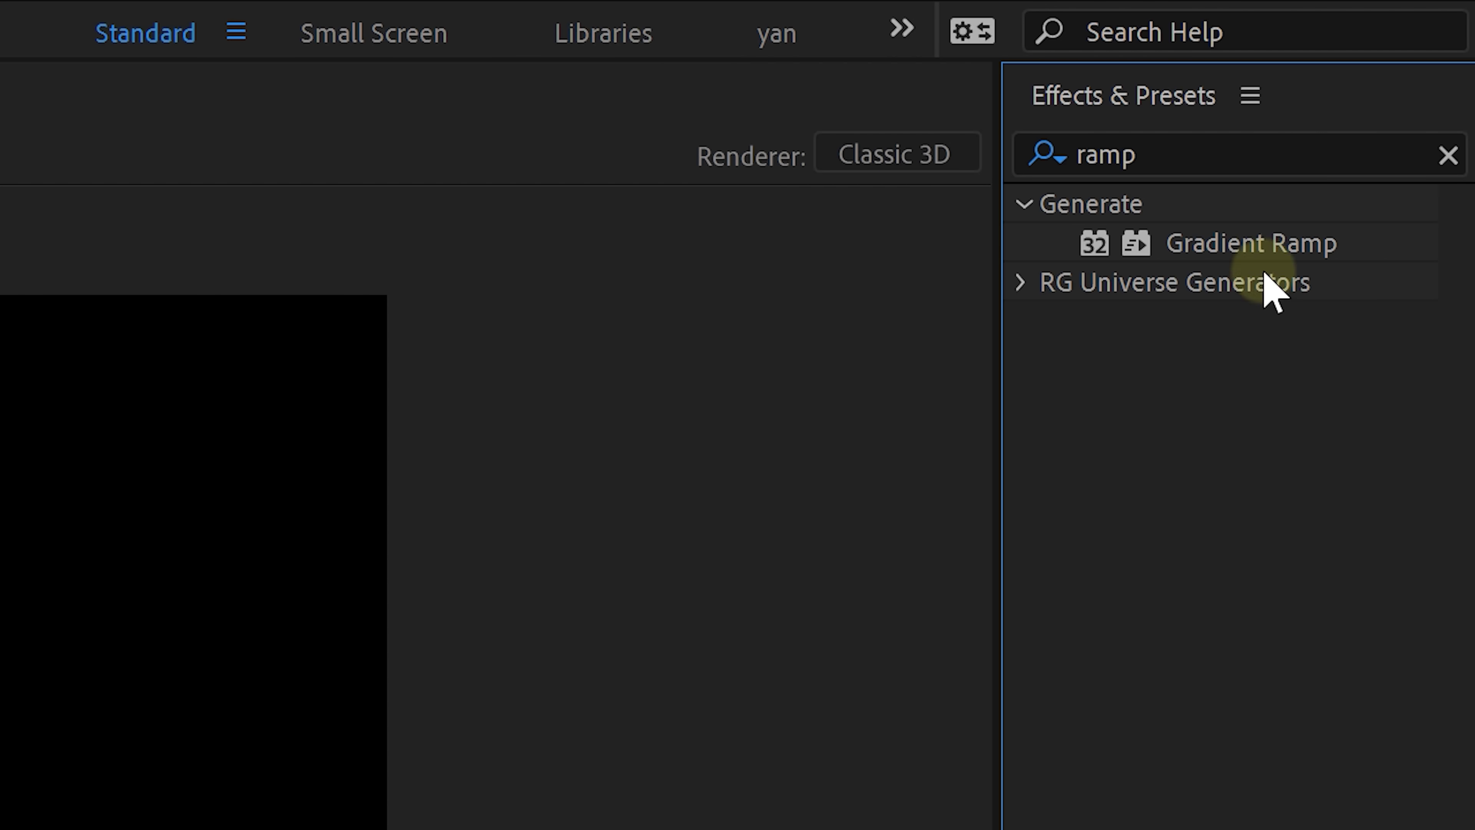
pyautogui.click(1254, 243)
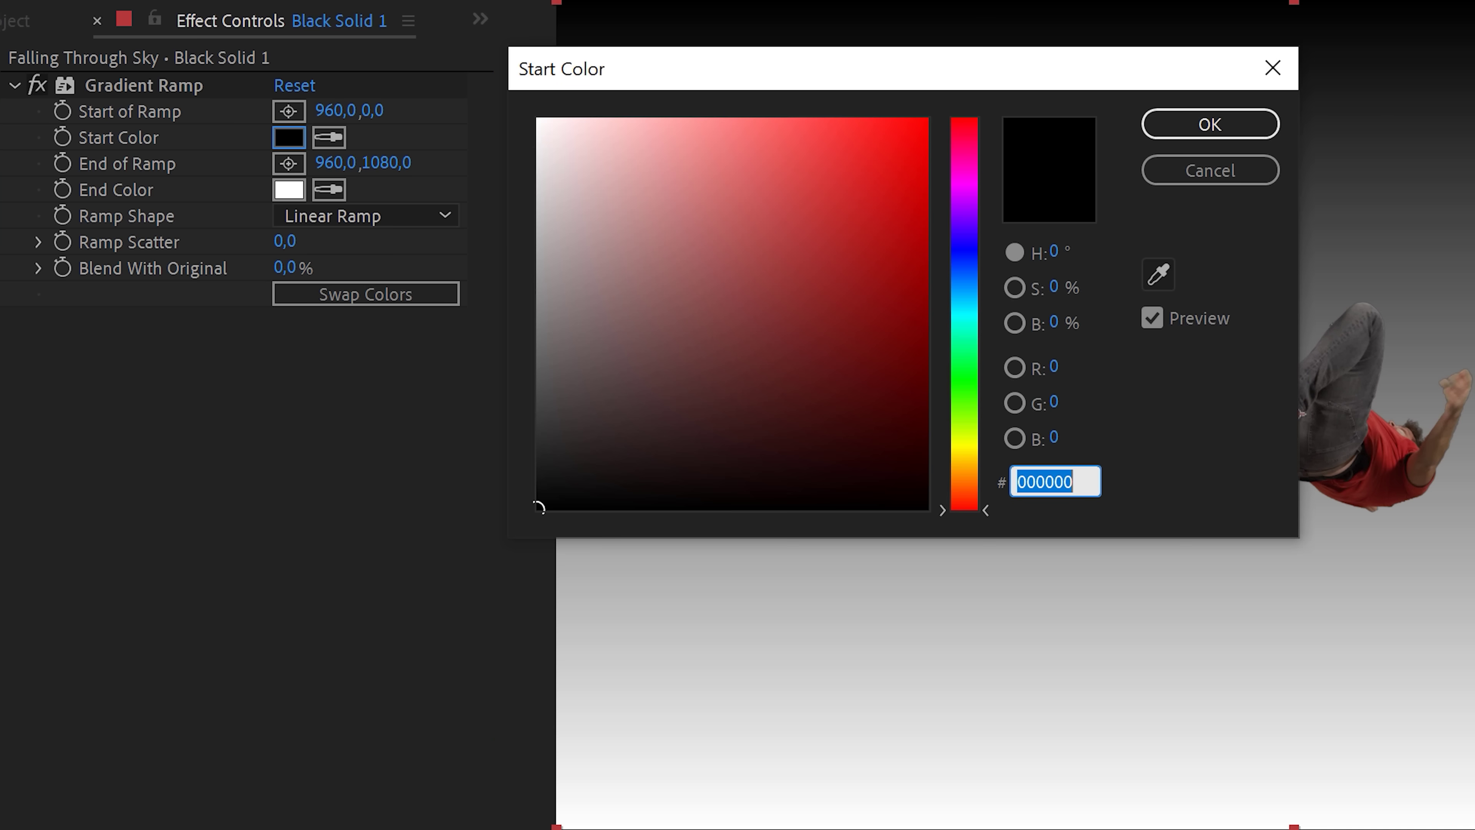
pyautogui.click(531, 205)
# - Set the ramp from light grey to mid grey (#787575) and make the solid 3D
pyautogui.click(537, 211)
pyautogui.click(1218, 125)
pyautogui.click(288, 190)
pyautogui.moveTo(533, 263); pyautogui.dragTo(543, 323)
pyautogui.click(1213, 128)
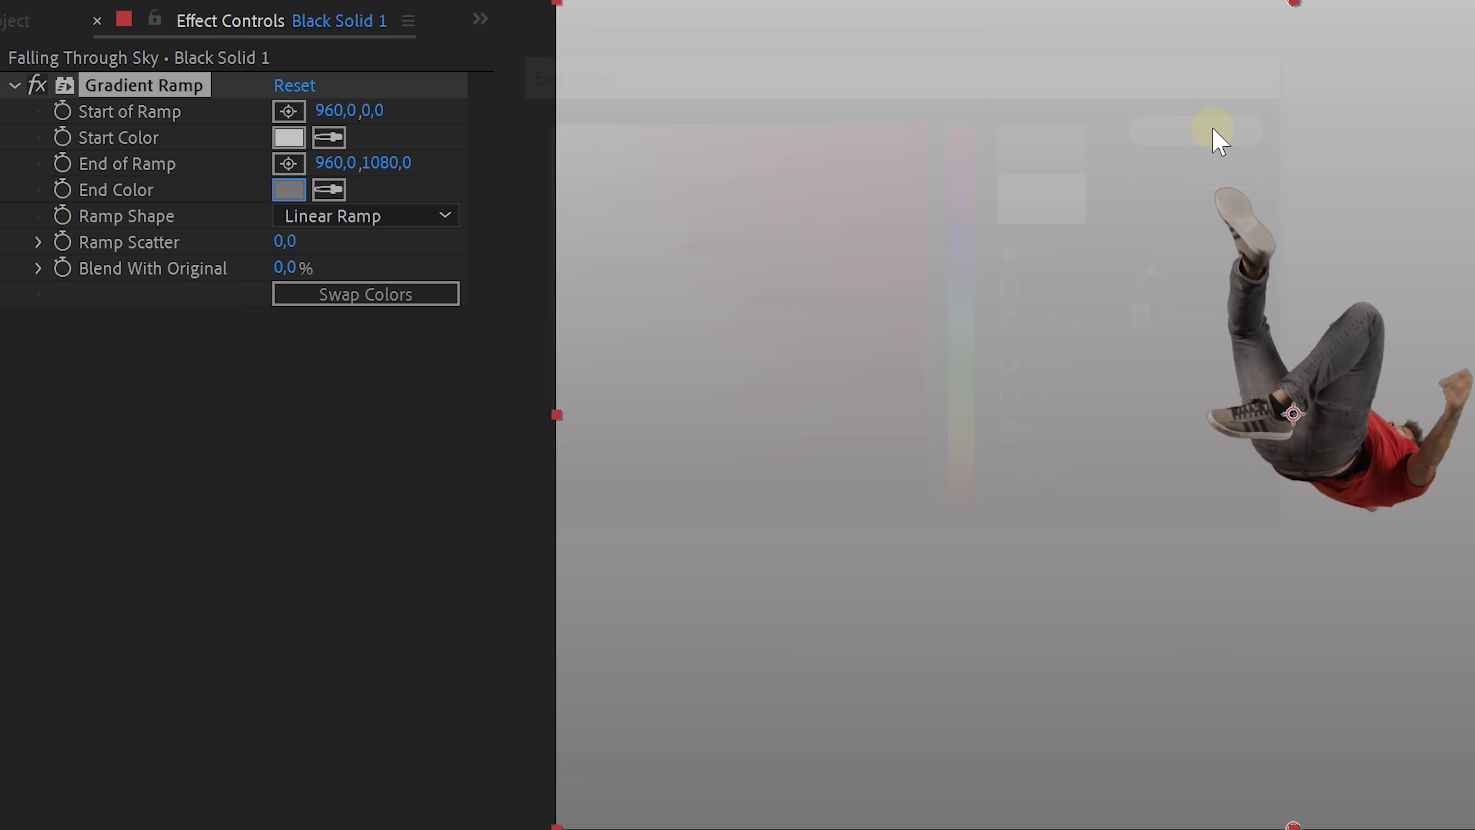
pyautogui.click(779, 660)
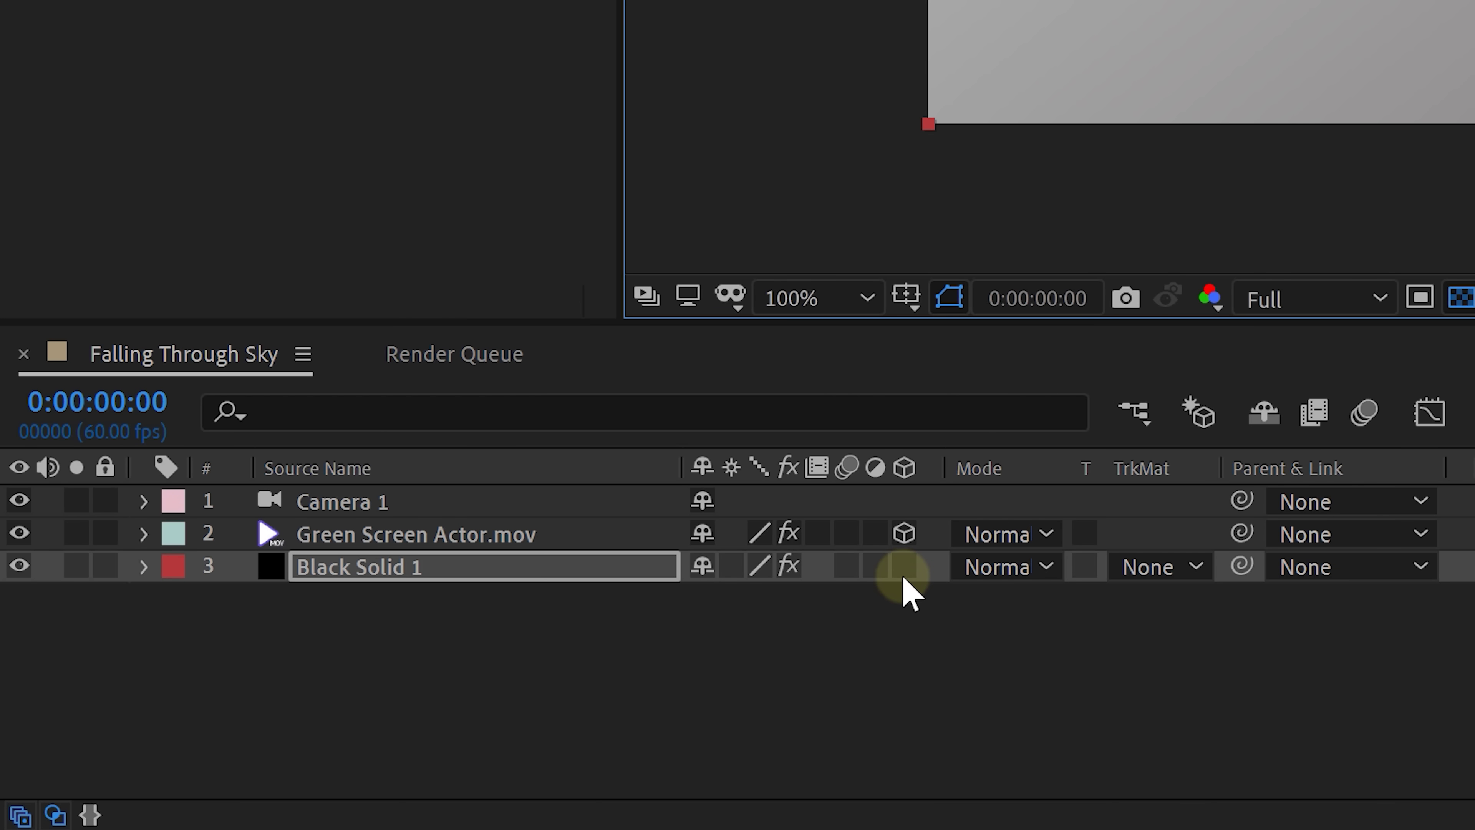
pyautogui.click(904, 575)
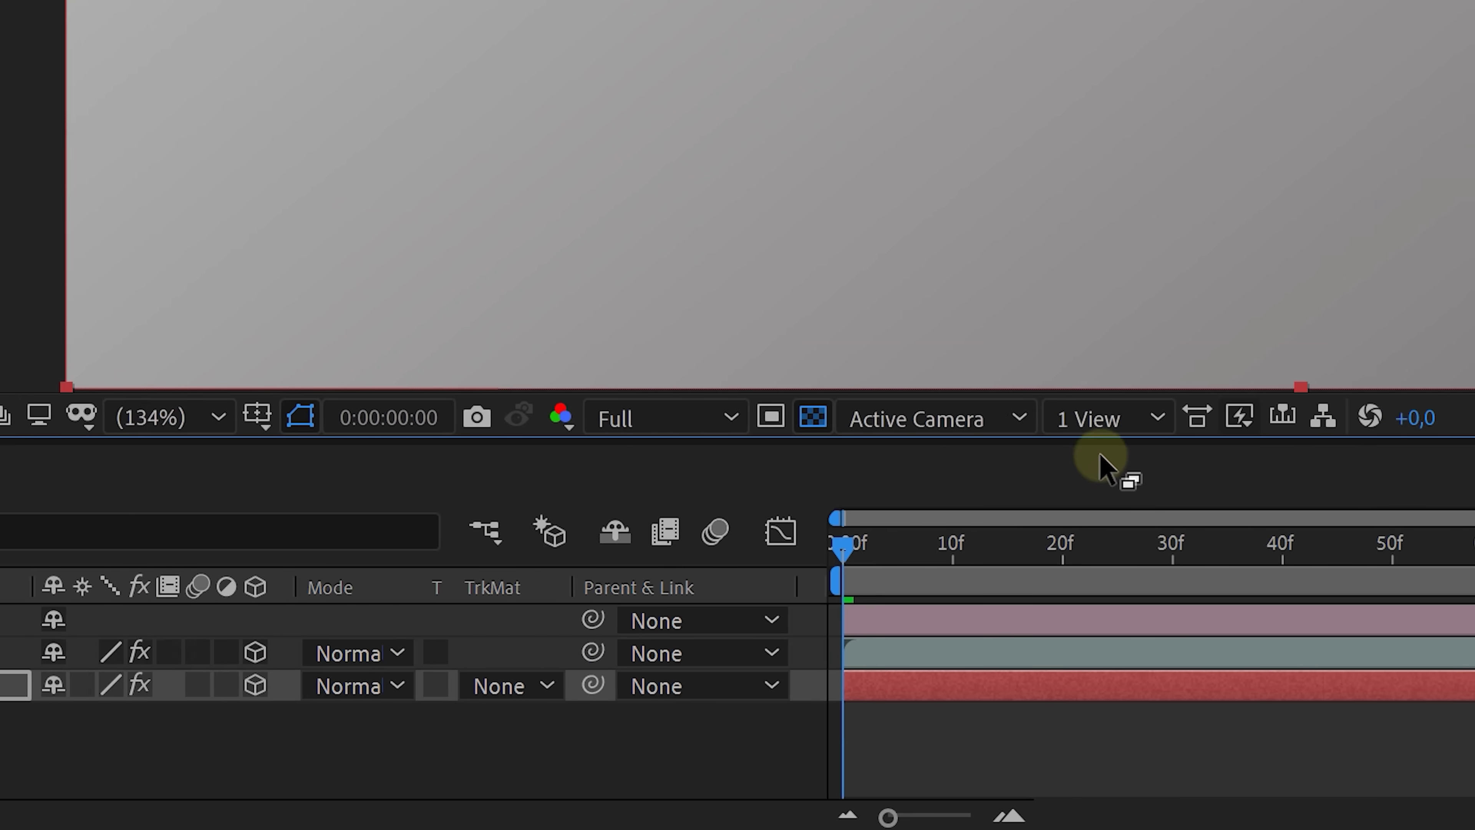
# - Switch the viewer to 2 Views - Horizontal and make Active Camera the working view
pyautogui.click(1019, 427)
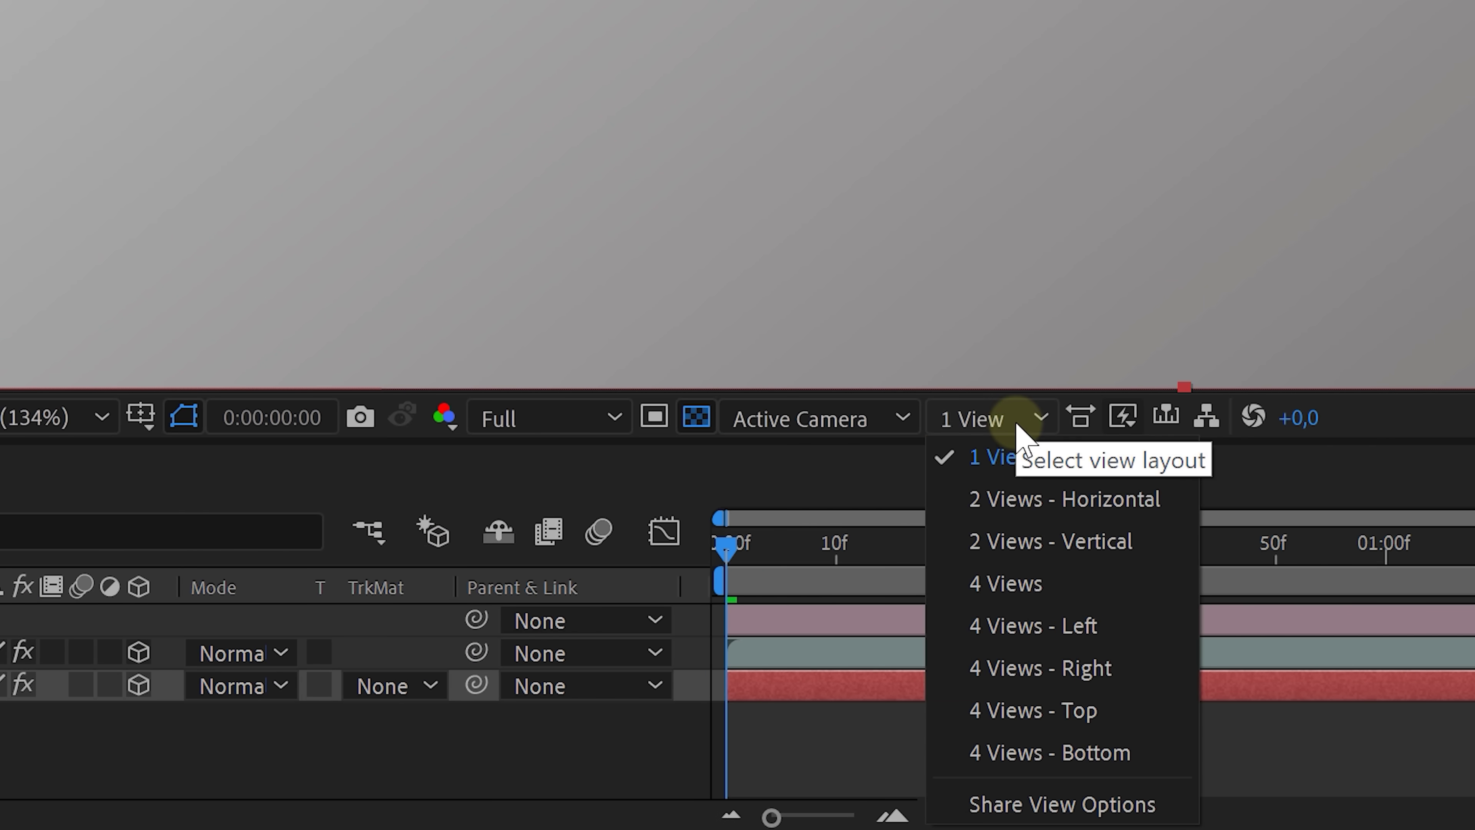
pyautogui.click(1041, 503)
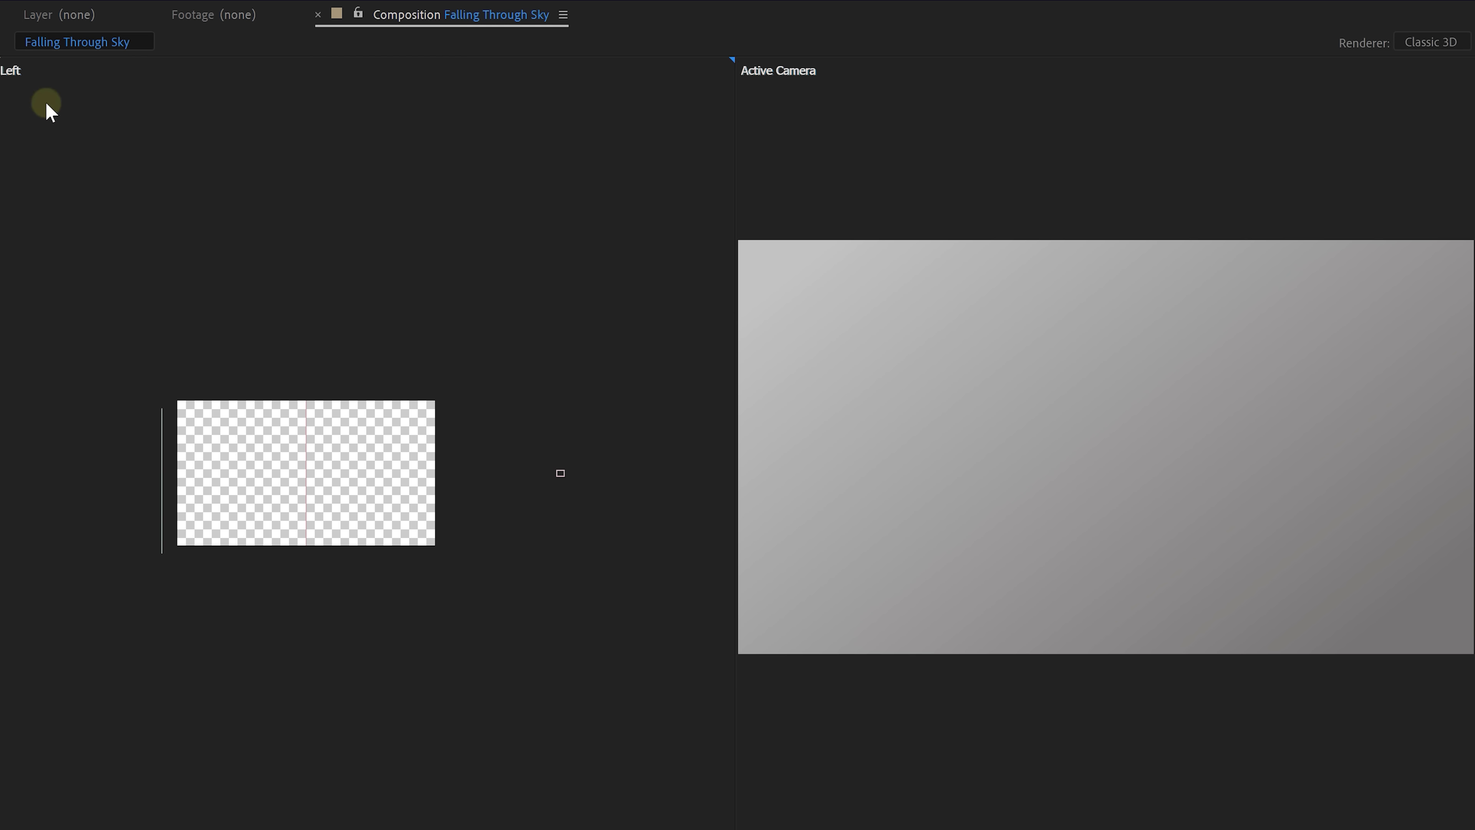
pyautogui.click(773, 123)
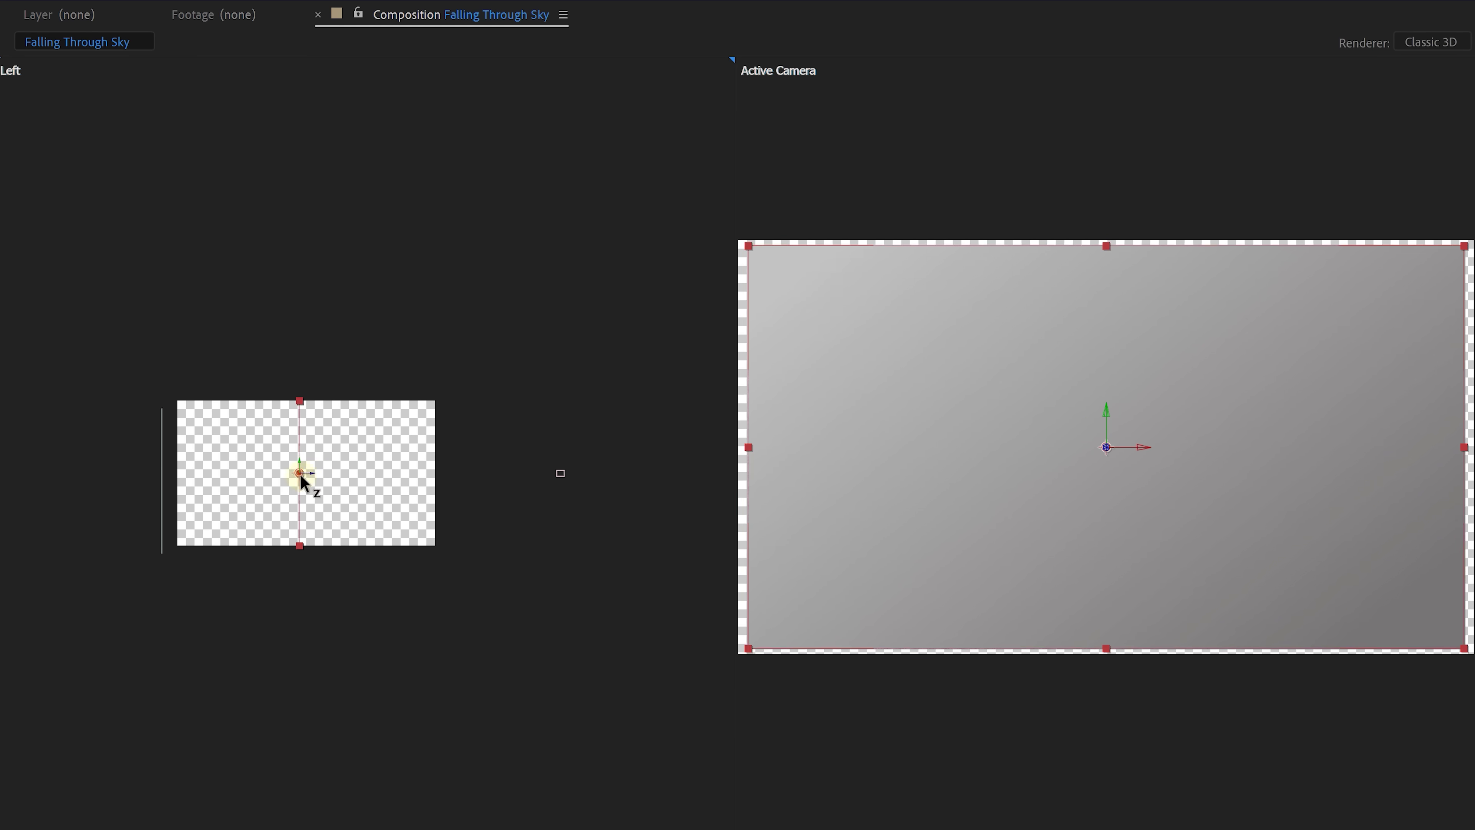
# - Push the gradient background back along Z, then stretch it taller and wider to fill the camera frame
pyautogui.moveTo(300, 475); pyautogui.dragTo(91, 477)
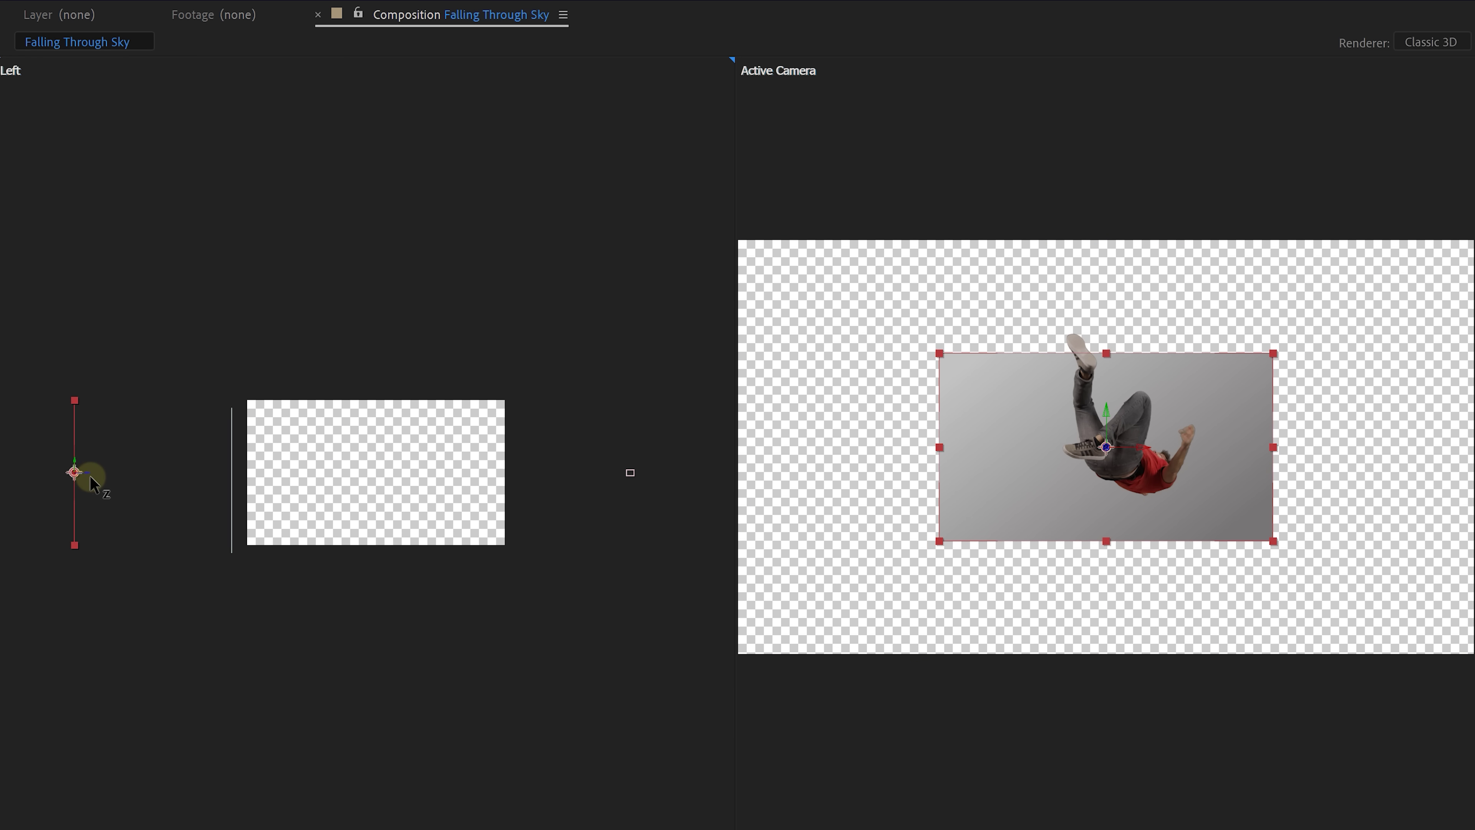
pyautogui.moveTo(1106, 543); pyautogui.dragTo(1115, 706)
pyautogui.moveTo(1273, 447); pyautogui.dragTo(1472, 444)
pyautogui.scroll(-3, 1208, 566)
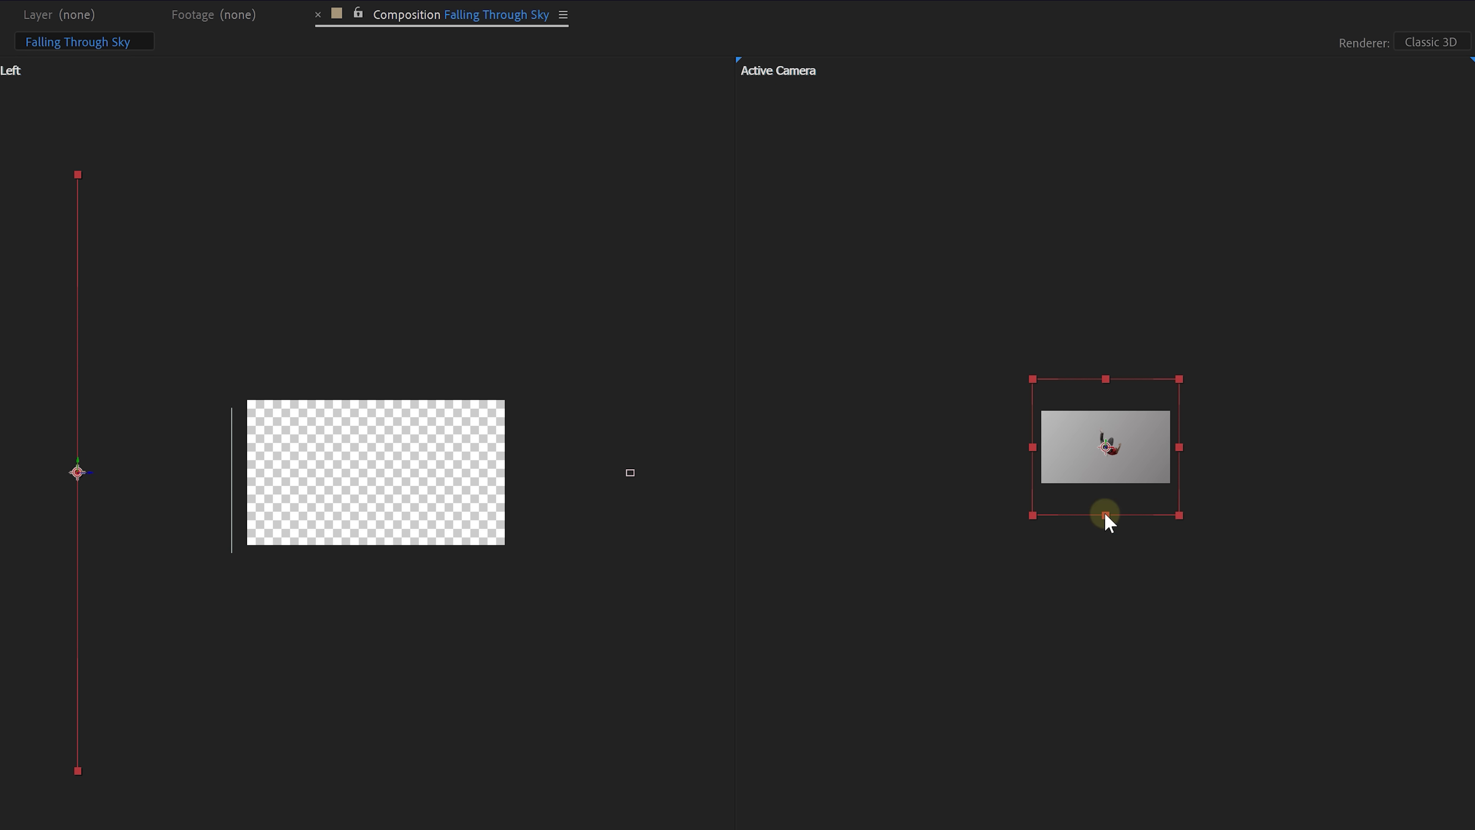